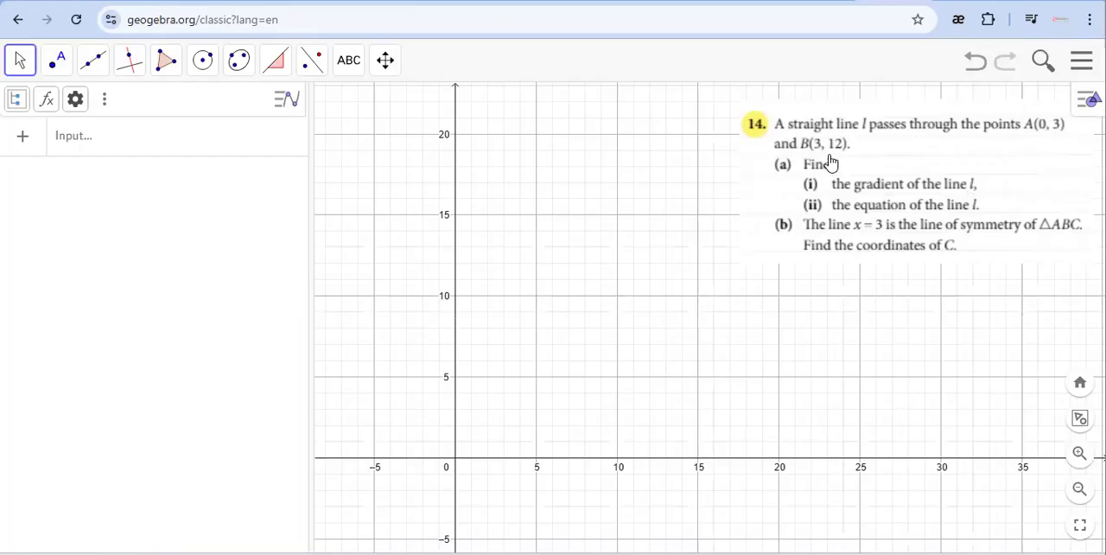
pyautogui.click(57, 64)
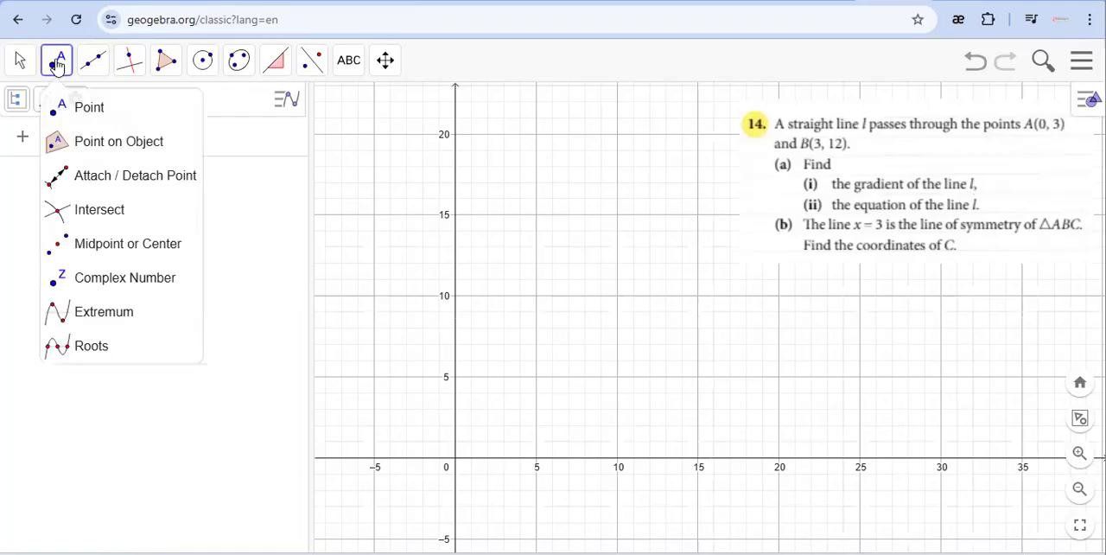
pyautogui.click(85, 111)
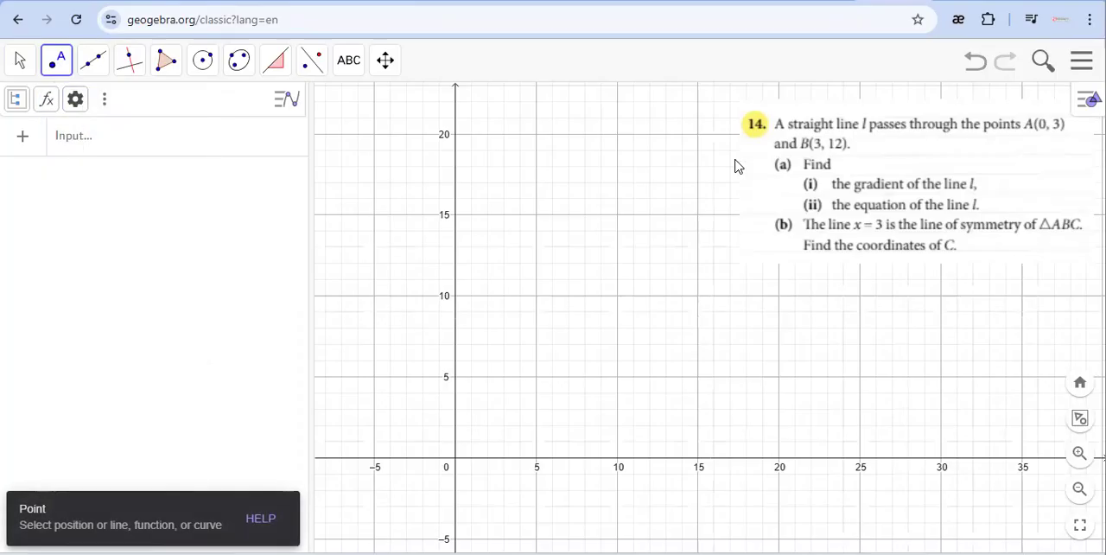
pyautogui.click(455, 410)
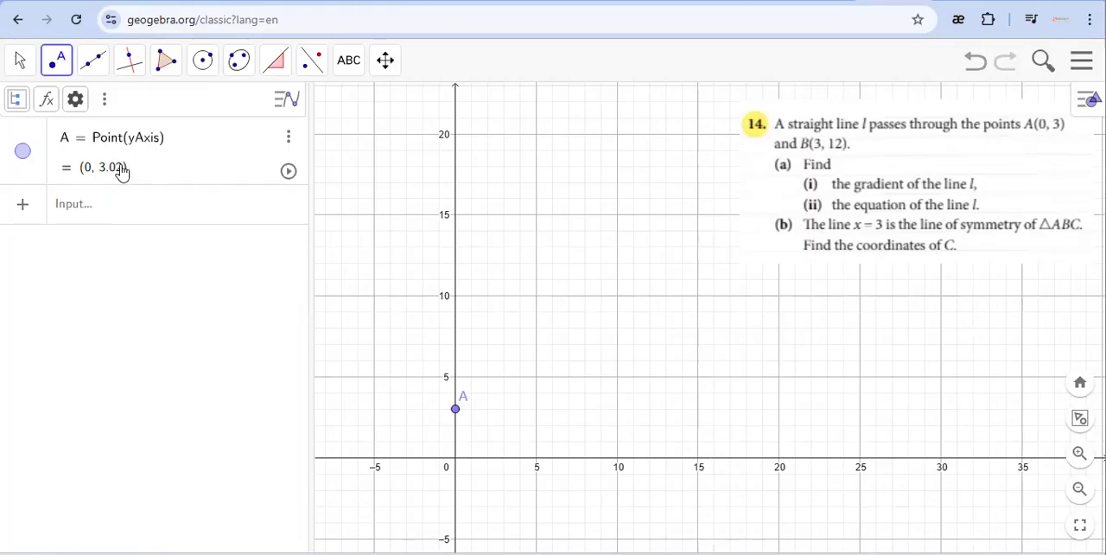
pyautogui.click(288, 138)
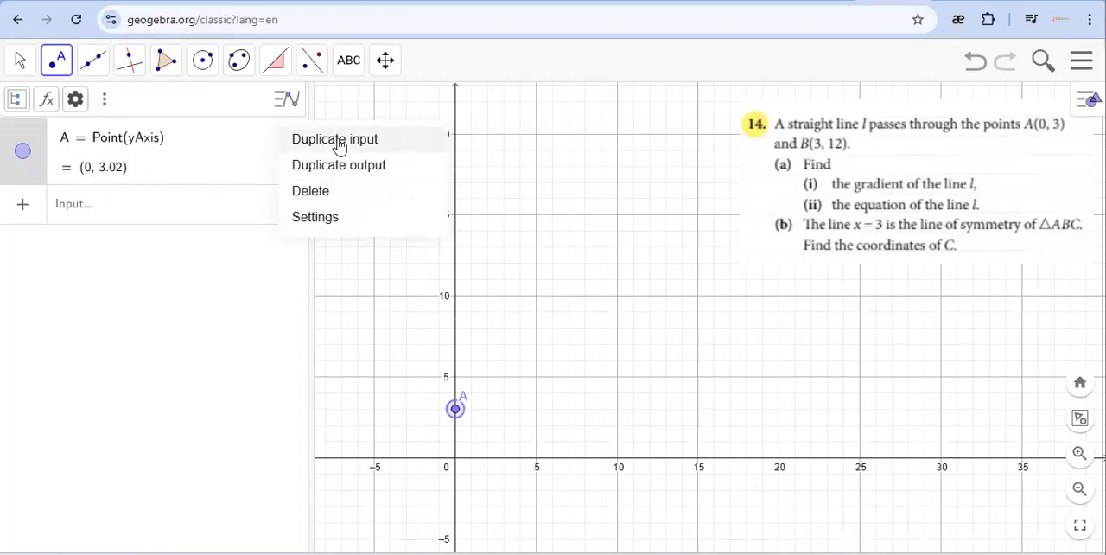
pyautogui.click(113, 174)
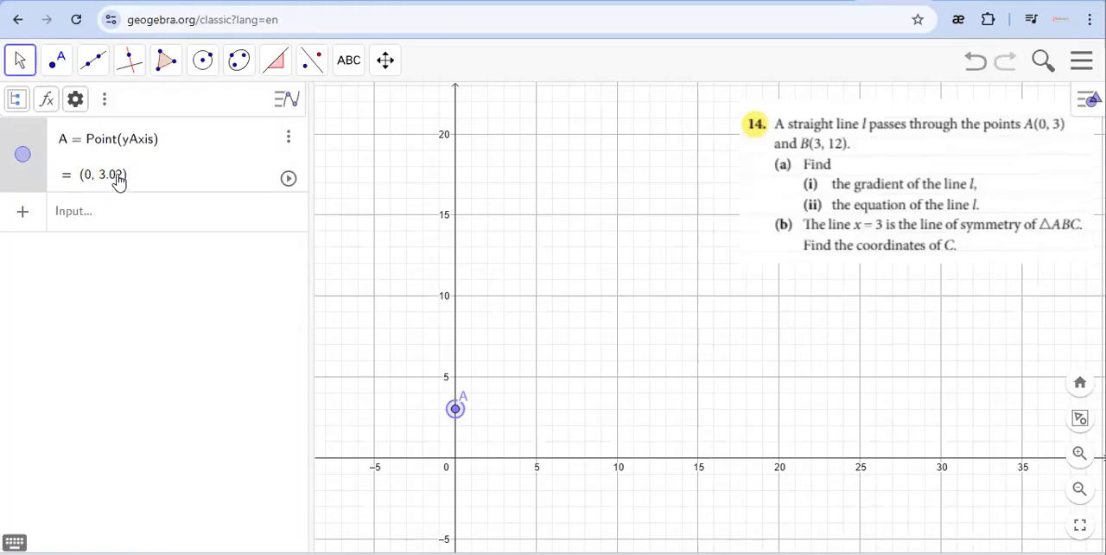
pyautogui.click(287, 140)
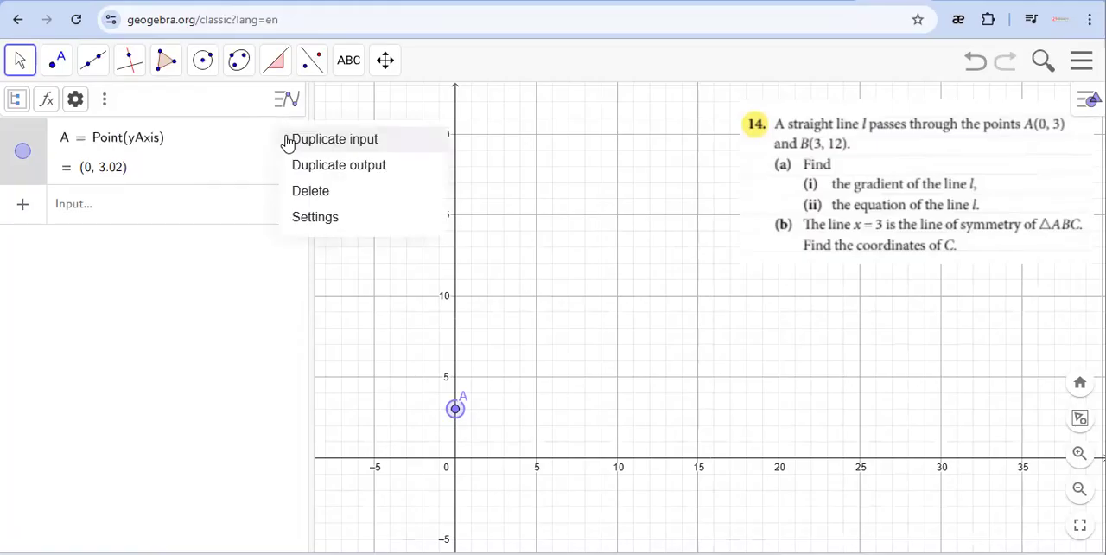
pyautogui.click(309, 195)
# Plot point A at (0, 3) and point B at (3, 12) by entering their exact coordinates.
pyautogui.click(107, 142)
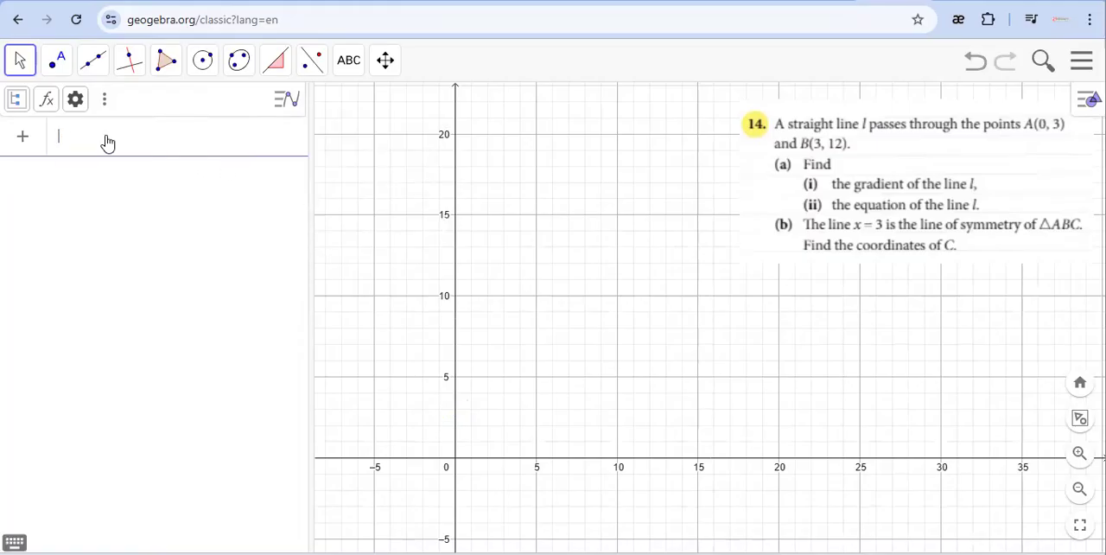
pyautogui.write('(0, 3')
pyautogui.press('Return')
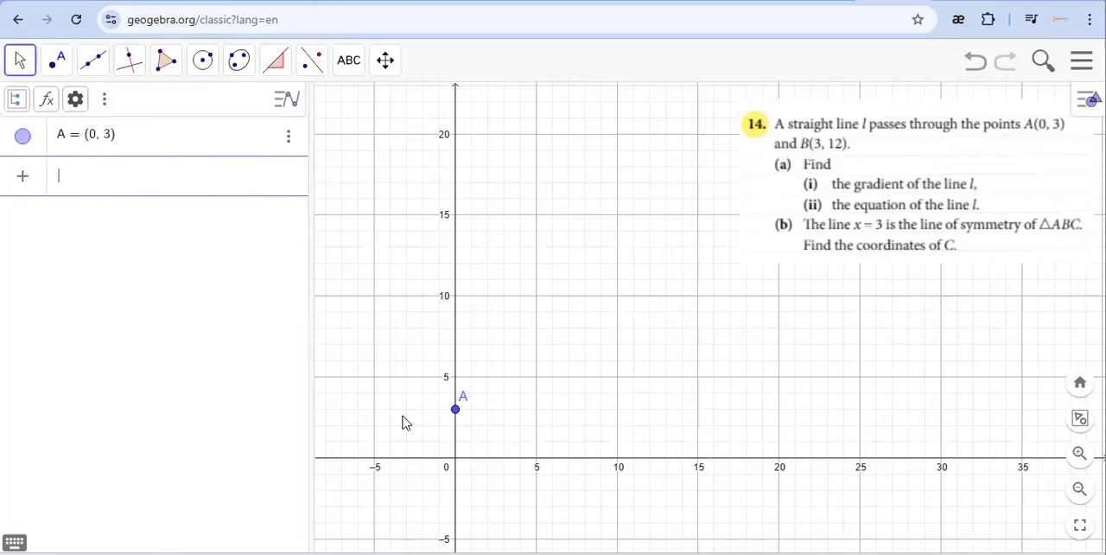
pyautogui.write('(3, 12')
pyautogui.press('Return')
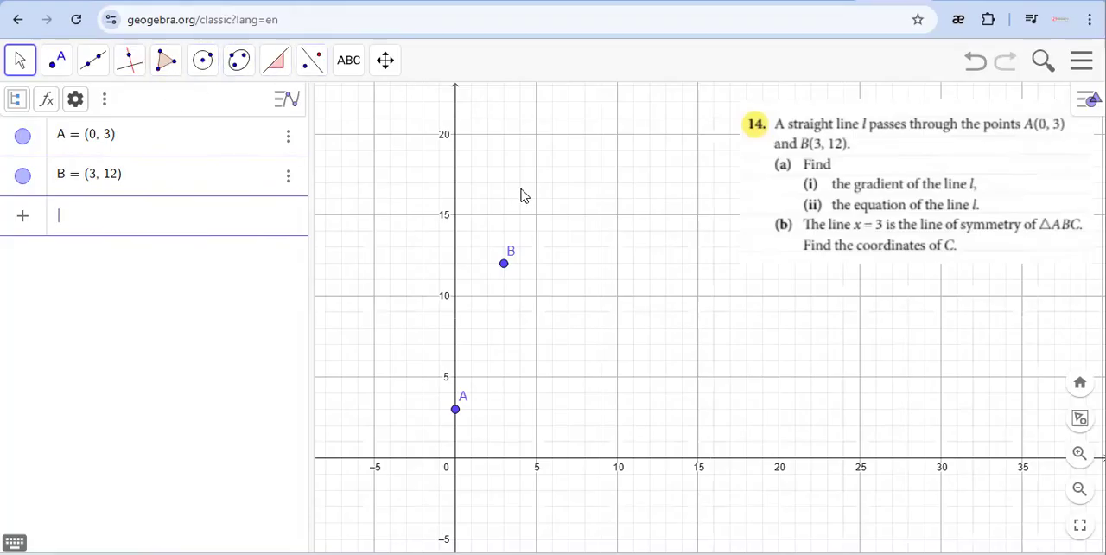
# Draw a straight line through points B and A.
pyautogui.click(96, 59)
pyautogui.moveTo(134, 104)
pyautogui.moveTo(94, 73)
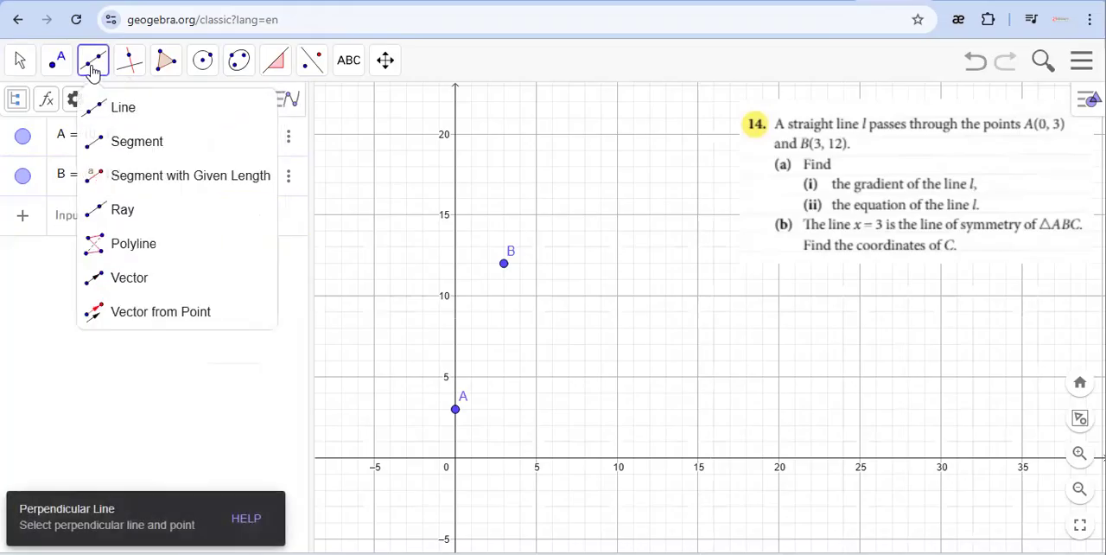
pyautogui.click(113, 110)
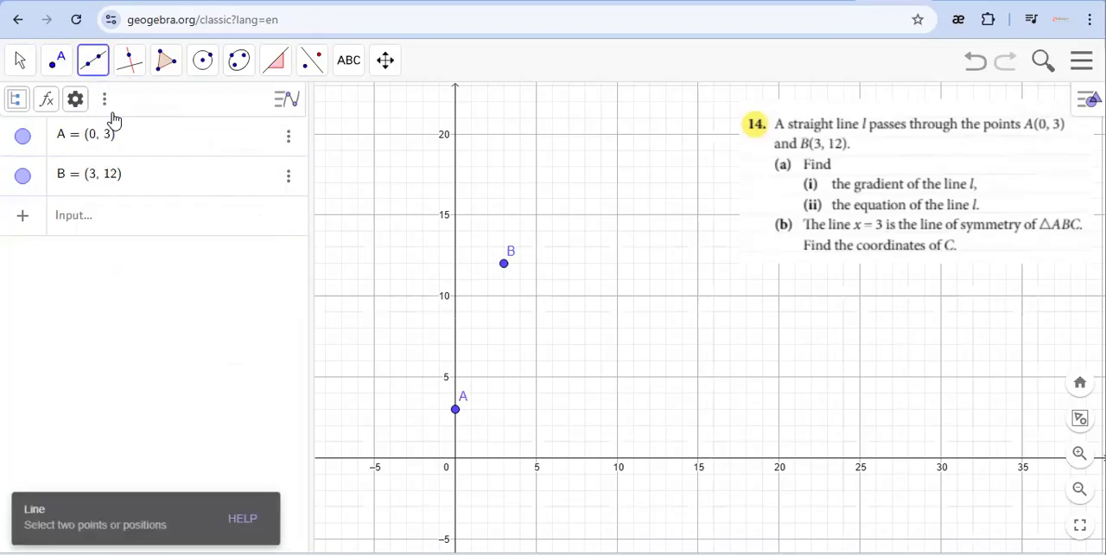
pyautogui.click(505, 264)
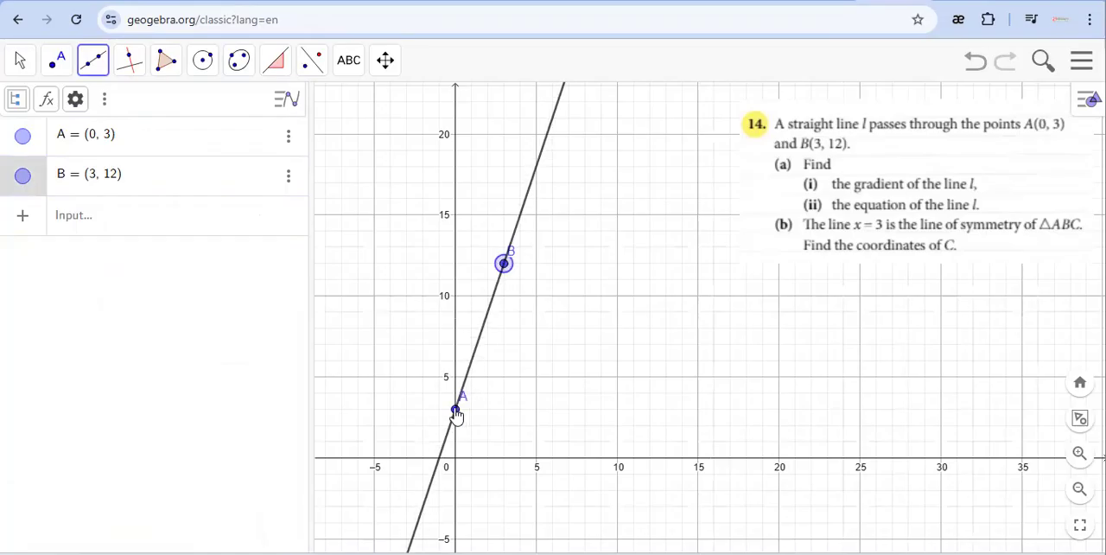
pyautogui.click(457, 411)
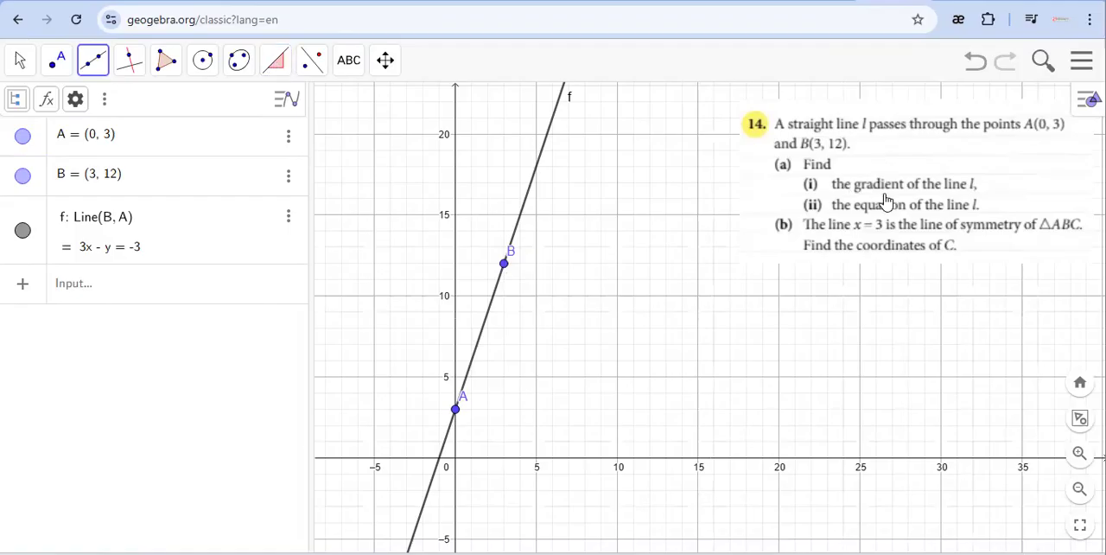
# Show the slope of the line through A and B with the Slope tool.
pyautogui.click(281, 69)
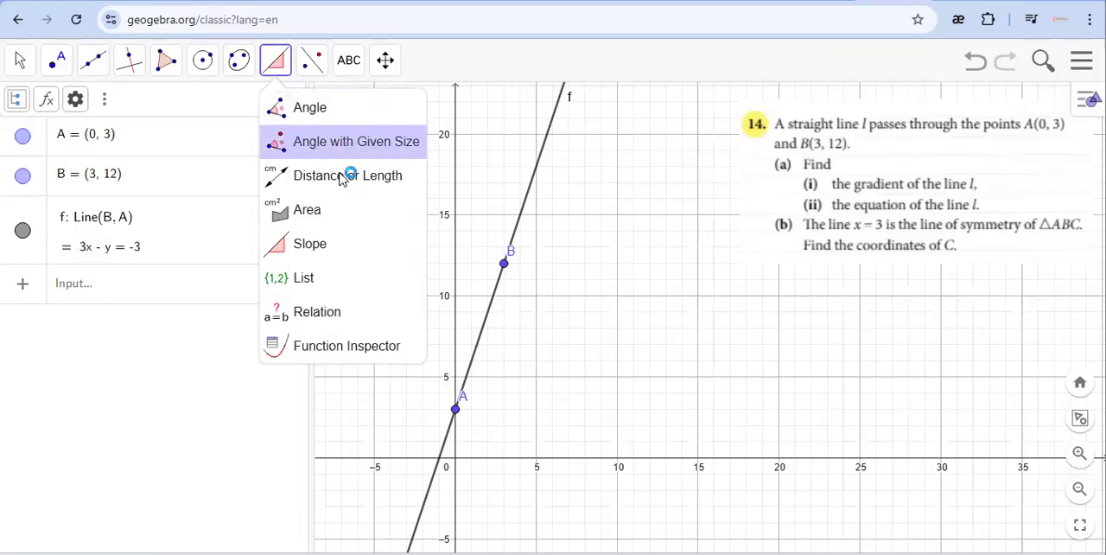
pyautogui.click(326, 245)
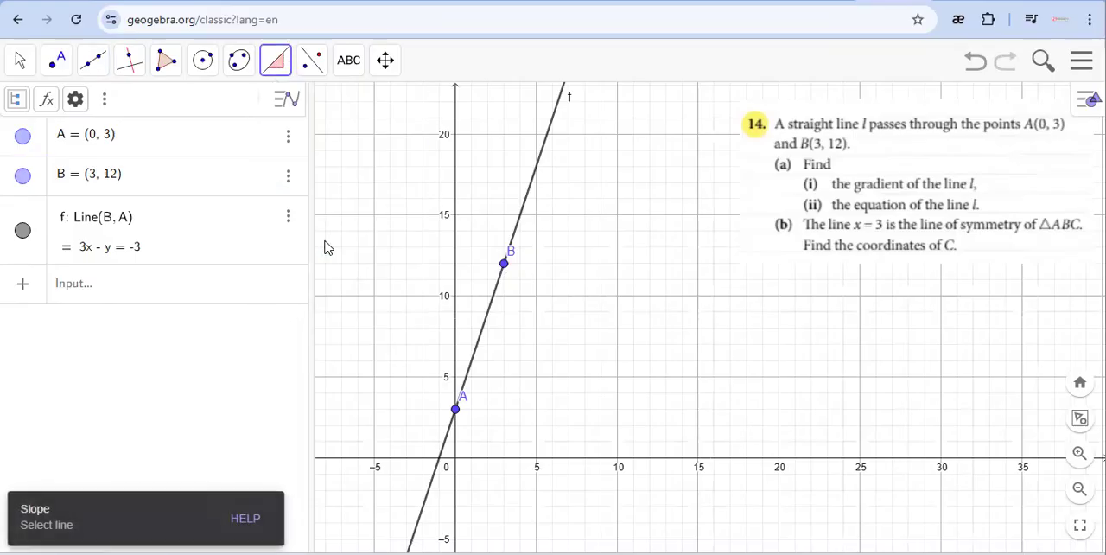
pyautogui.click(473, 362)
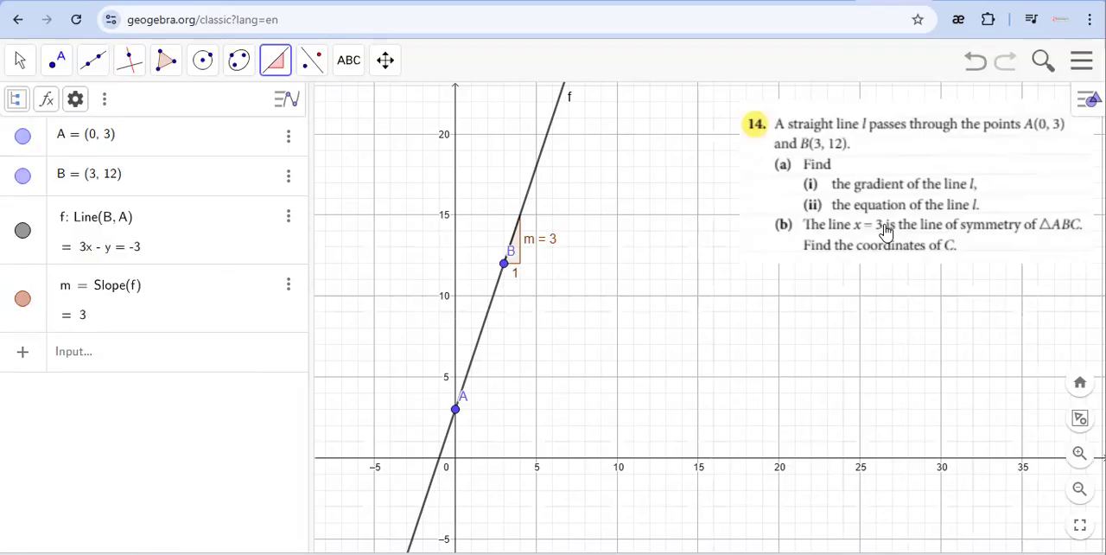
# Add the vertical line of symmetry by entering the equation x = 3.
pyautogui.click(94, 67)
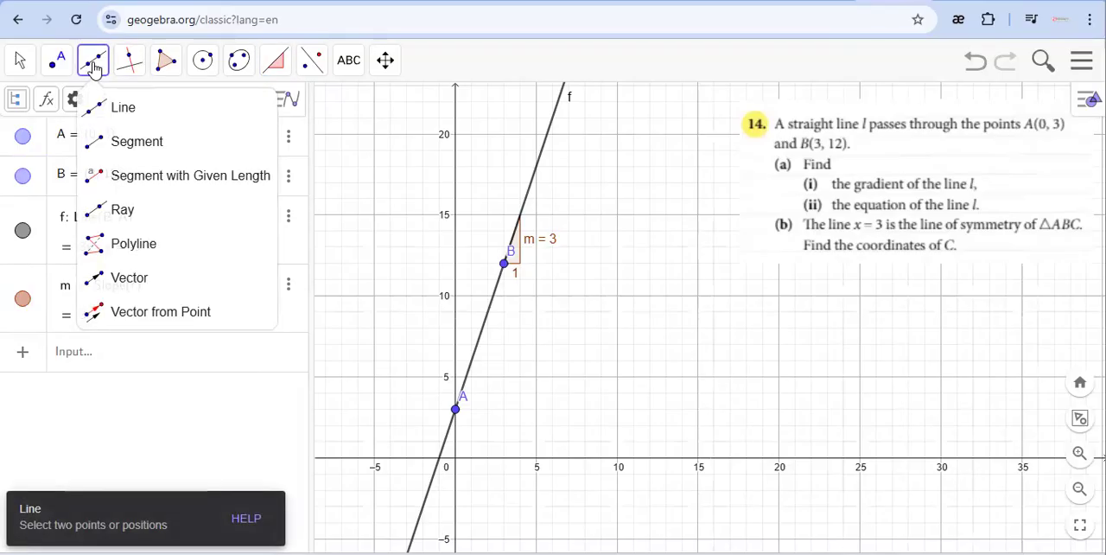
pyautogui.click(123, 108)
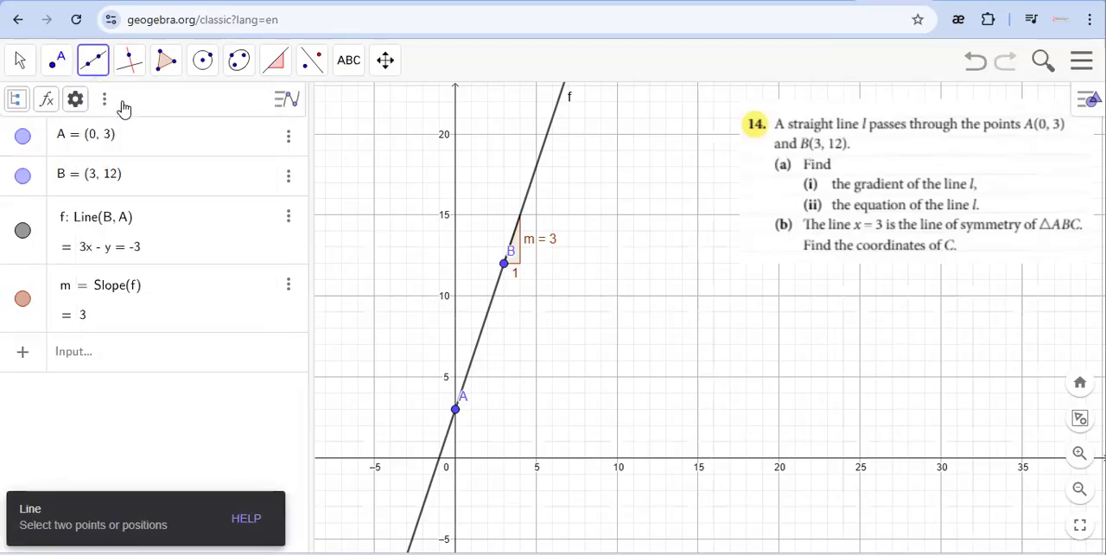
pyautogui.click(84, 355)
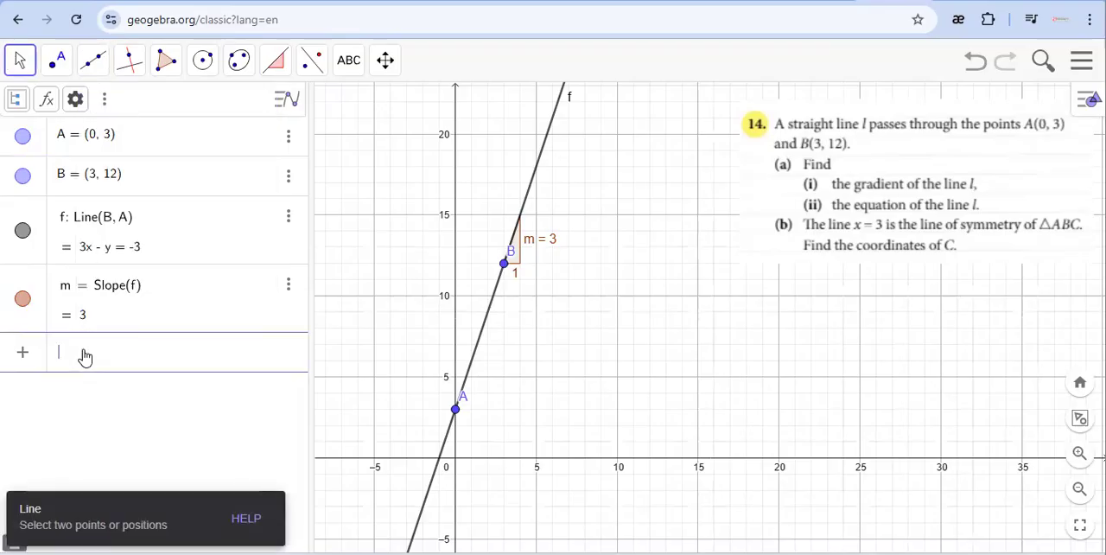
pyautogui.write('x = 3')
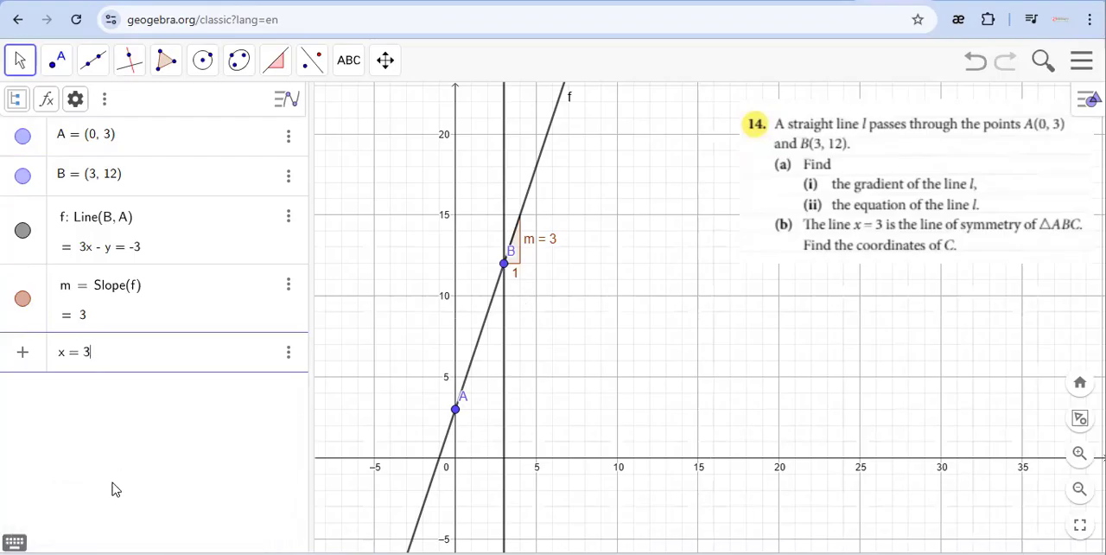
pyautogui.press('Return')
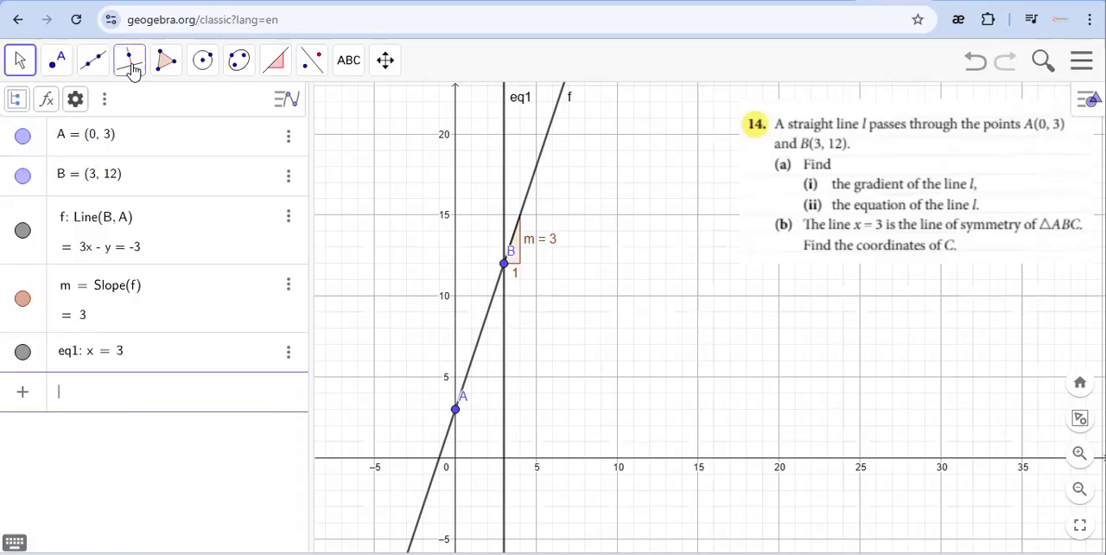
# Plot point C, the mirror image of A across the vertical line, by entering the coordinates (6, 3).
pyautogui.click(58, 63)
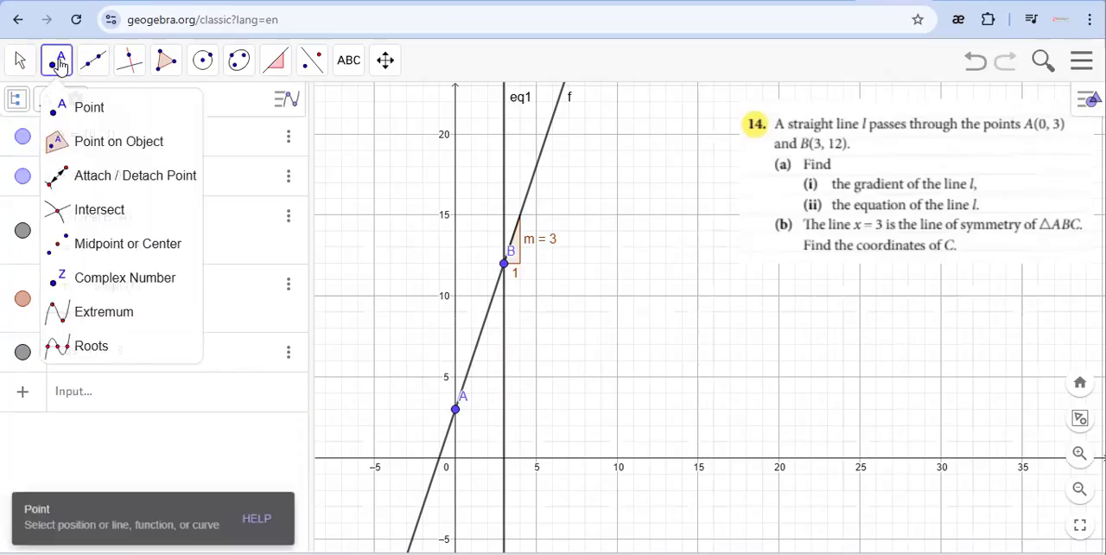
pyautogui.click(87, 107)
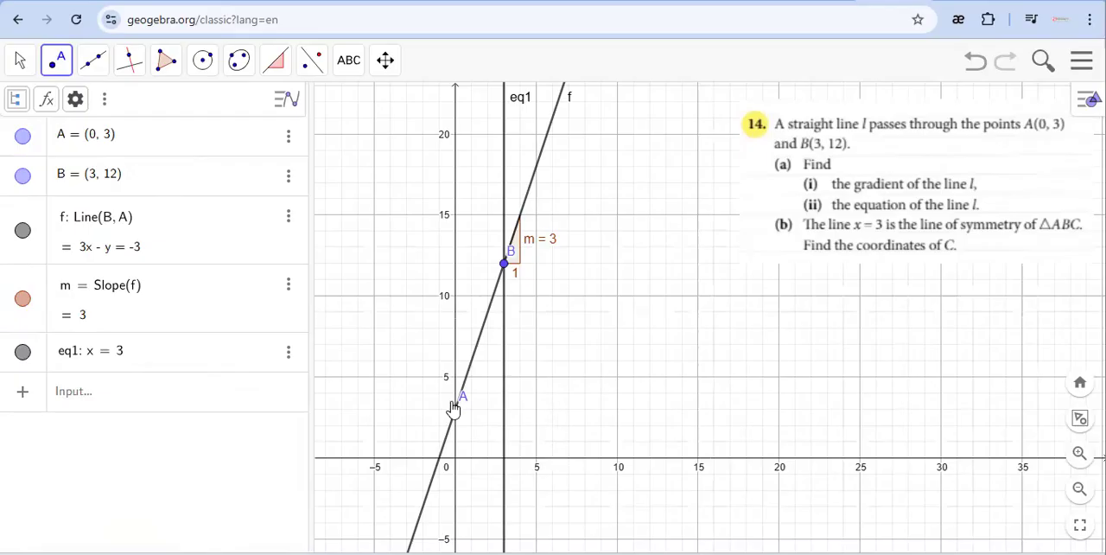
pyautogui.click(182, 395)
pyautogui.write('(6, 3')
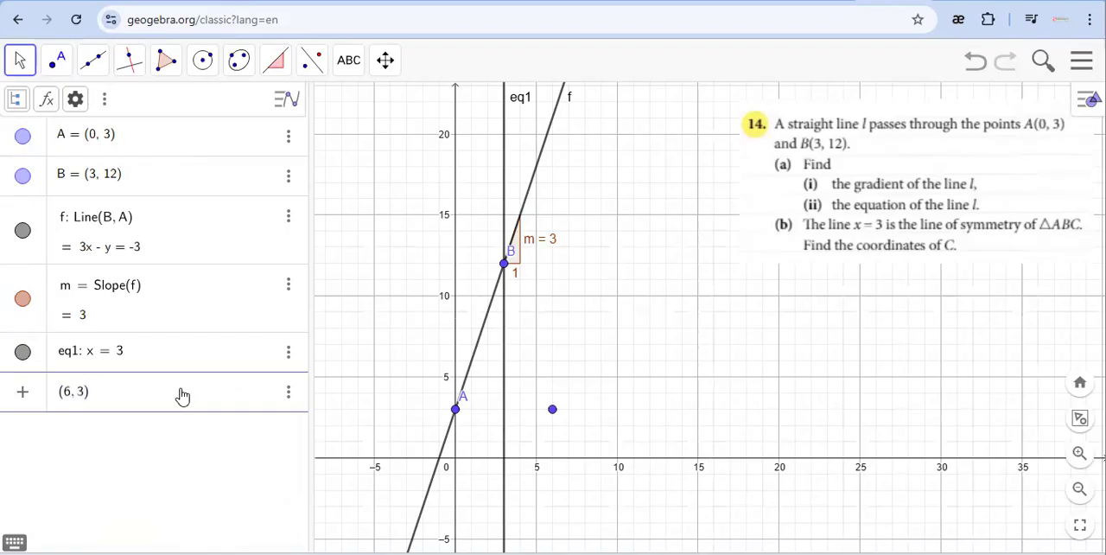
pyautogui.press('Return')
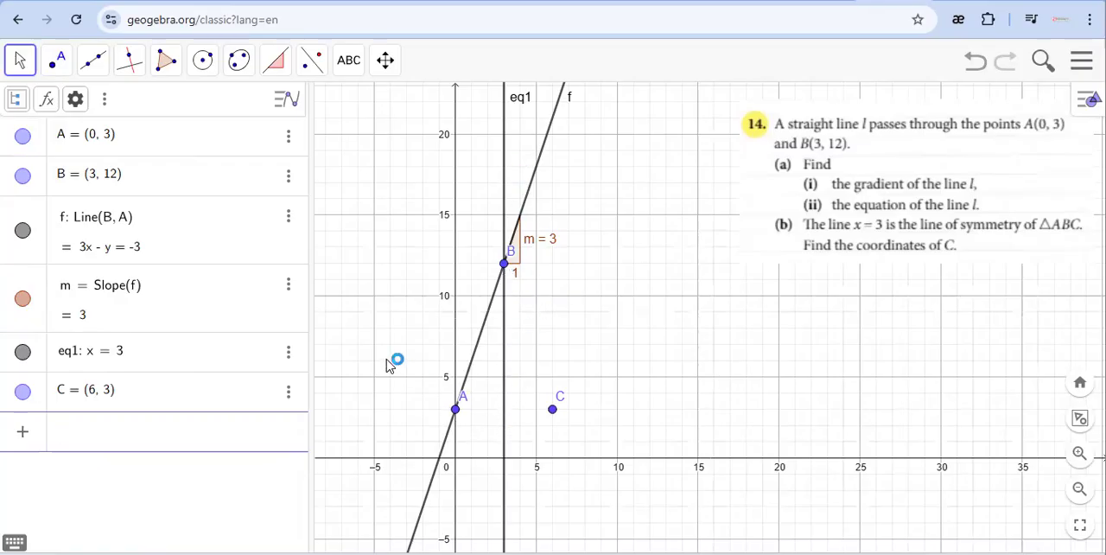
# Draw triangle ABC as a closed polygon through points A, B and C.
pyautogui.click(168, 63)
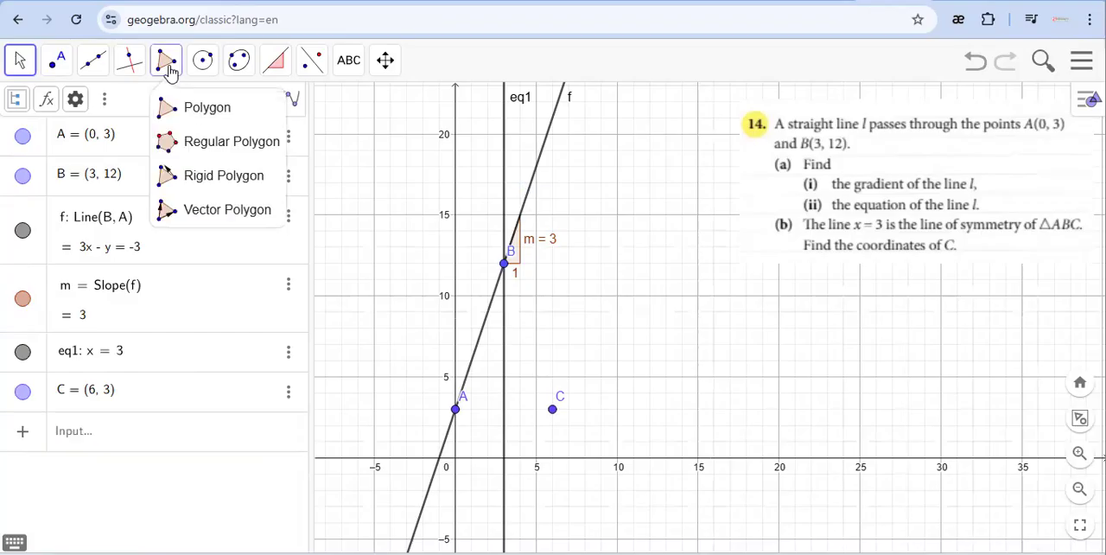
pyautogui.click(197, 110)
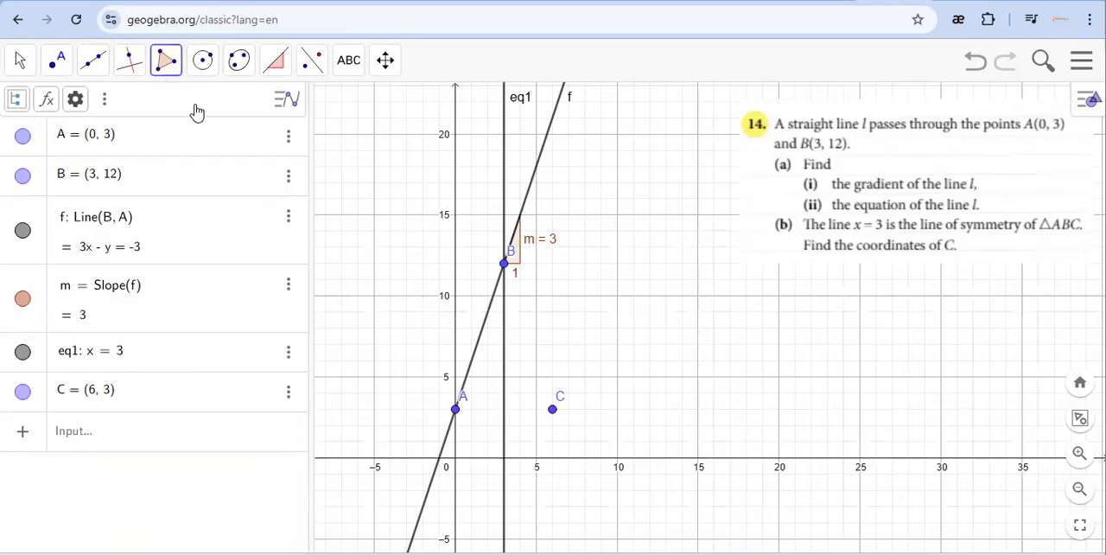
pyautogui.click(168, 62)
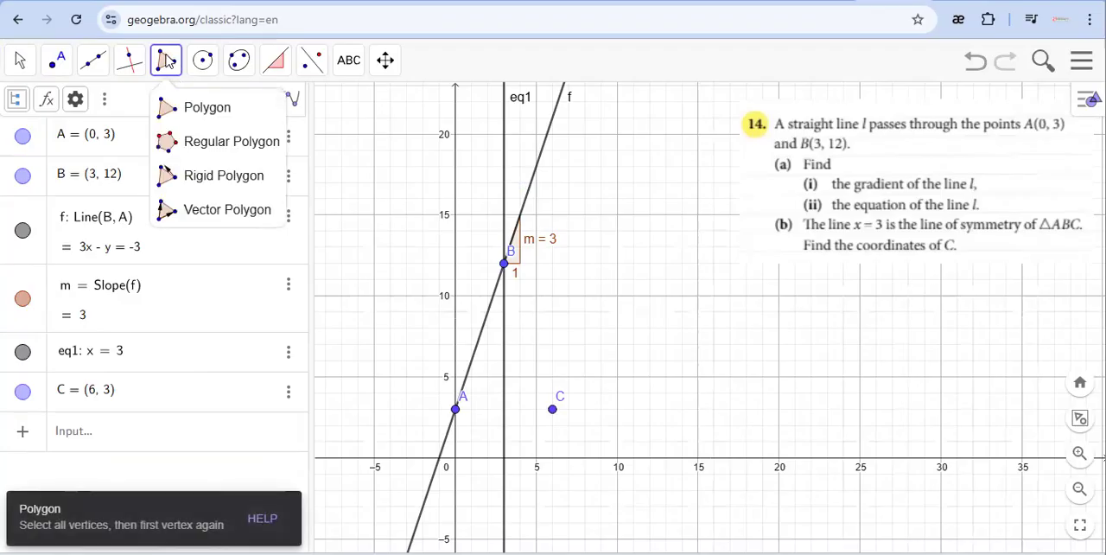
pyautogui.click(197, 113)
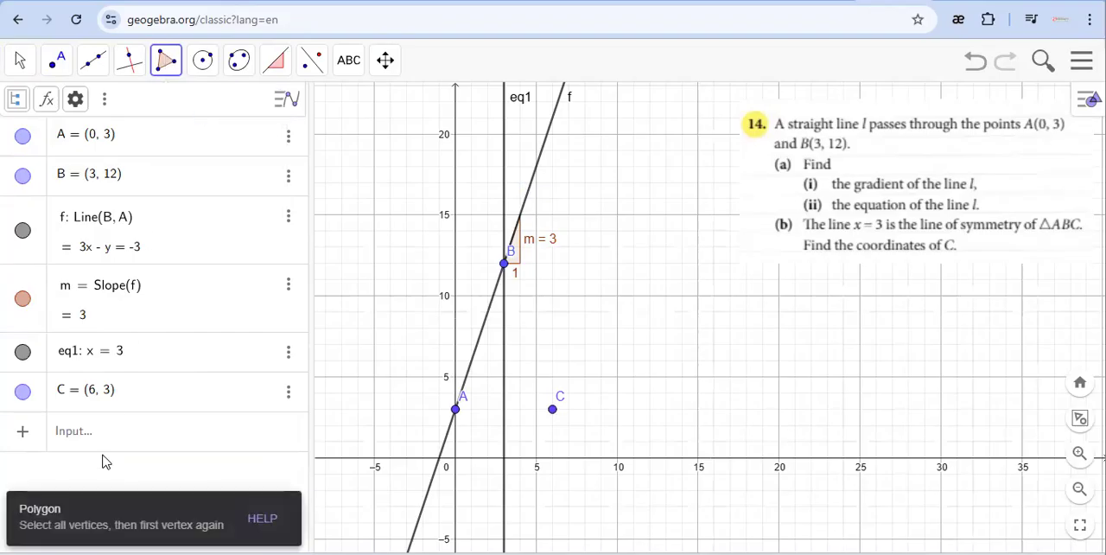
pyautogui.click(455, 411)
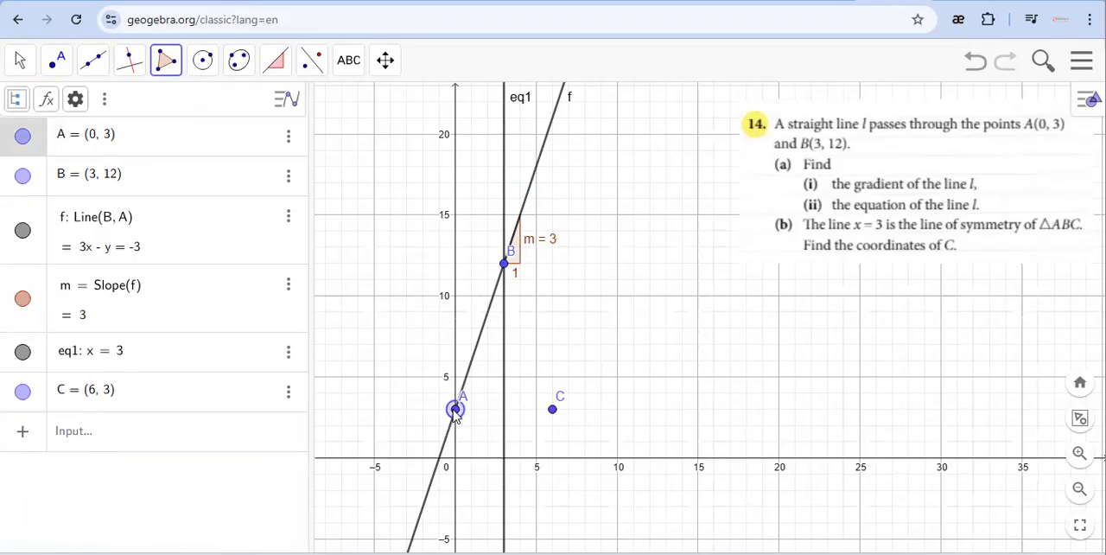
pyautogui.click(504, 265)
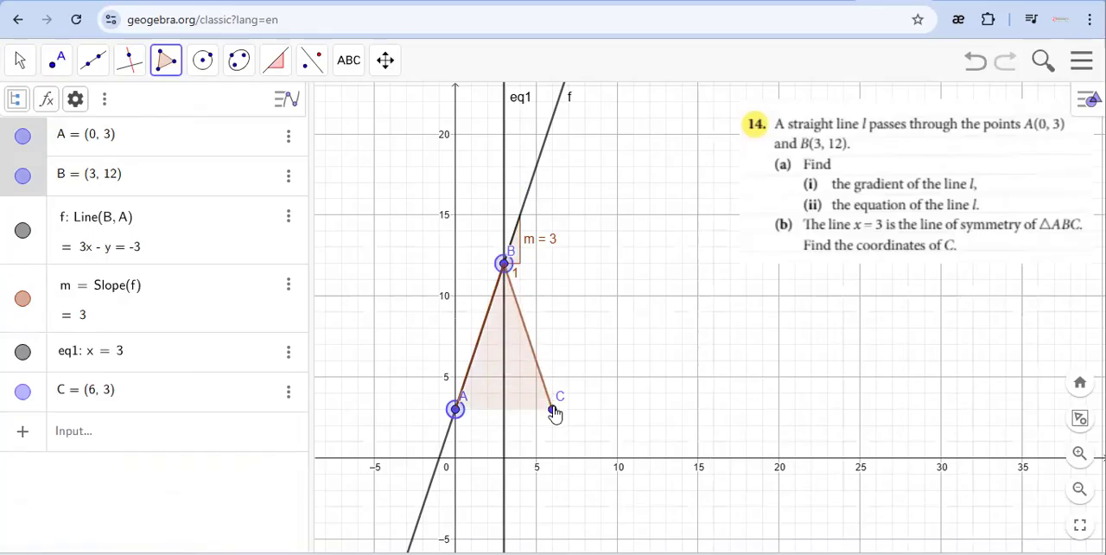
pyautogui.click(553, 411)
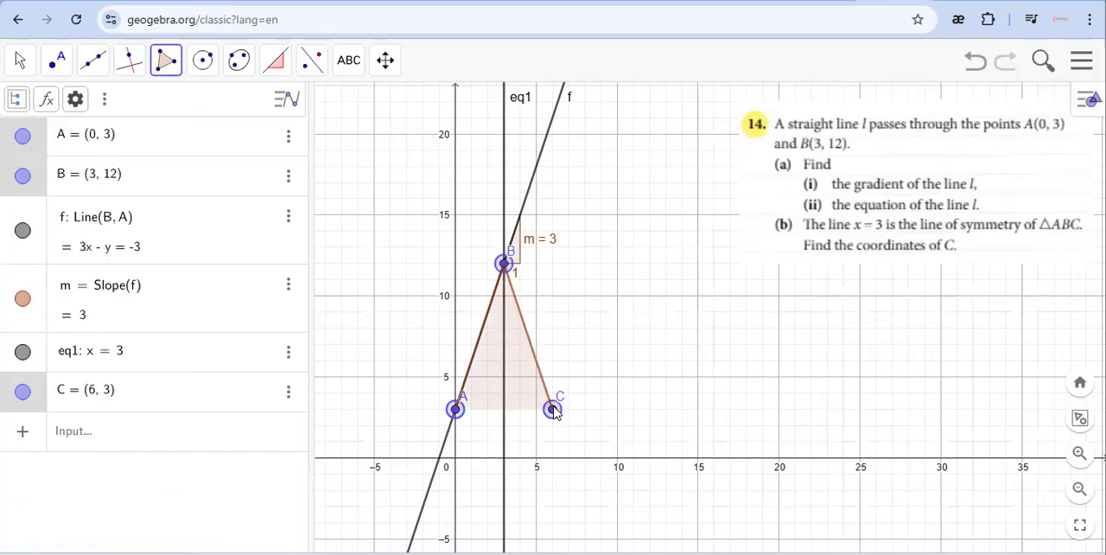
pyautogui.click(455, 411)
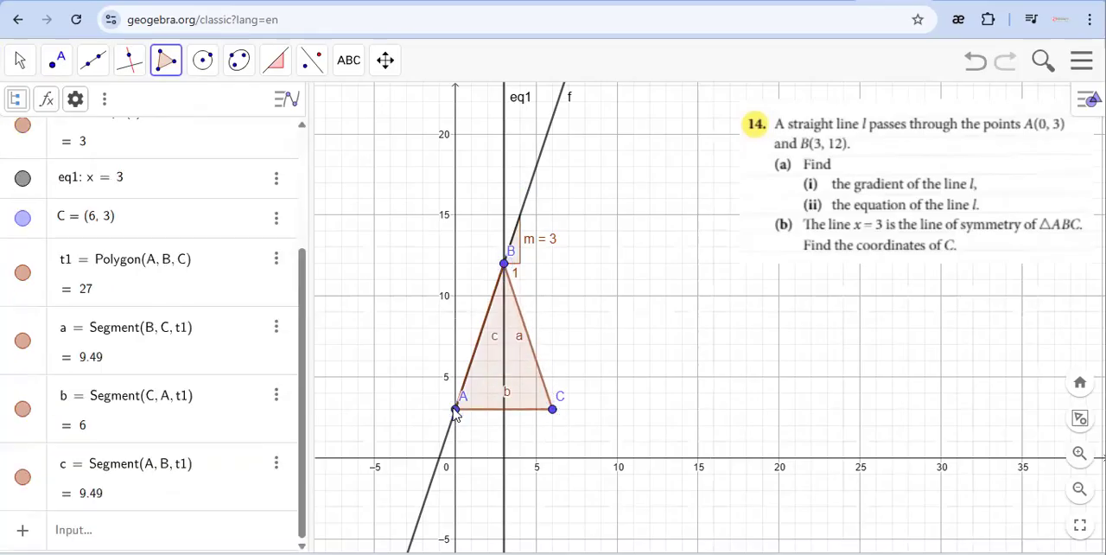